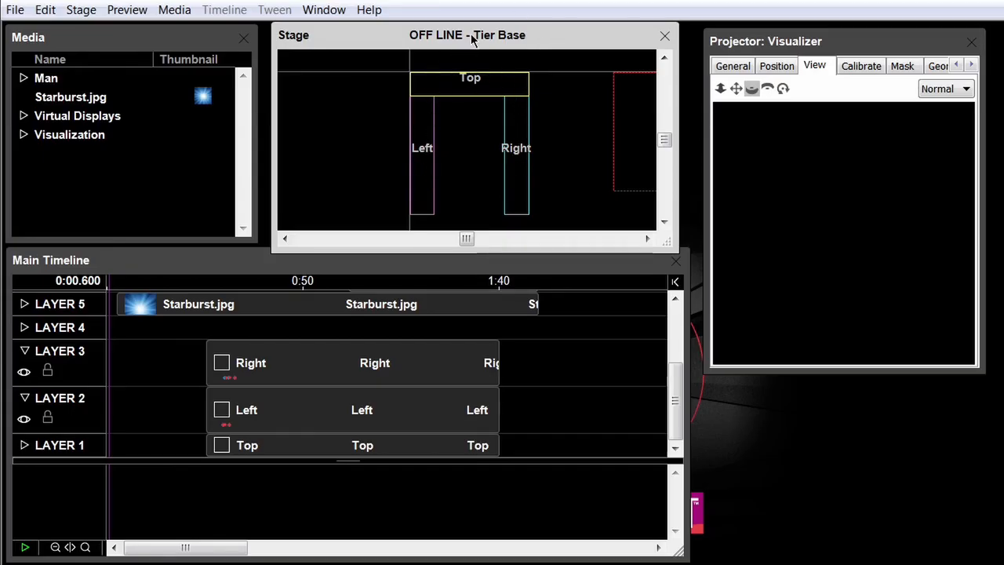
Review the properties of the Top and Left virtual displays on the stage, including resolution, stage position and rotation.
double_click(482, 88)
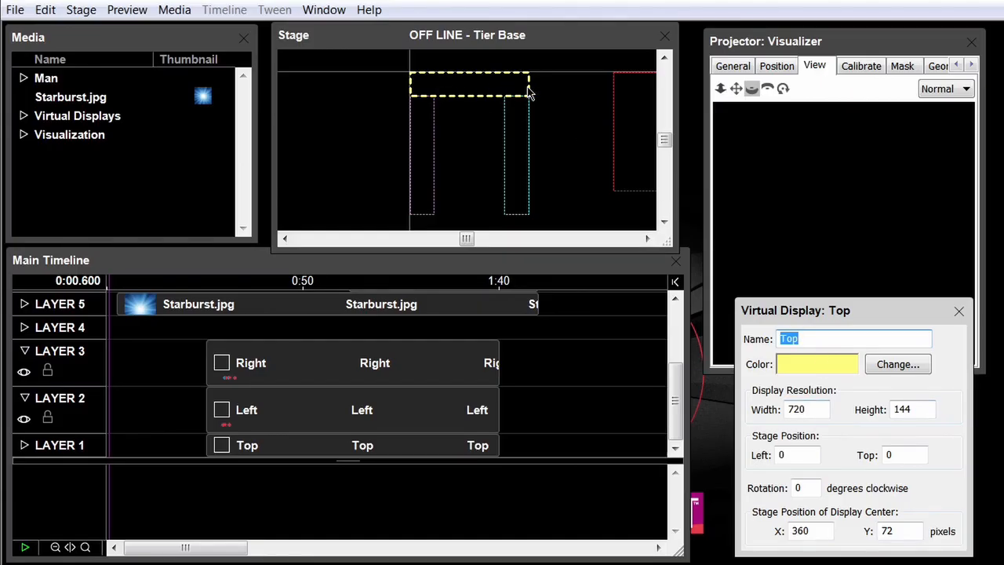
click(957, 313)
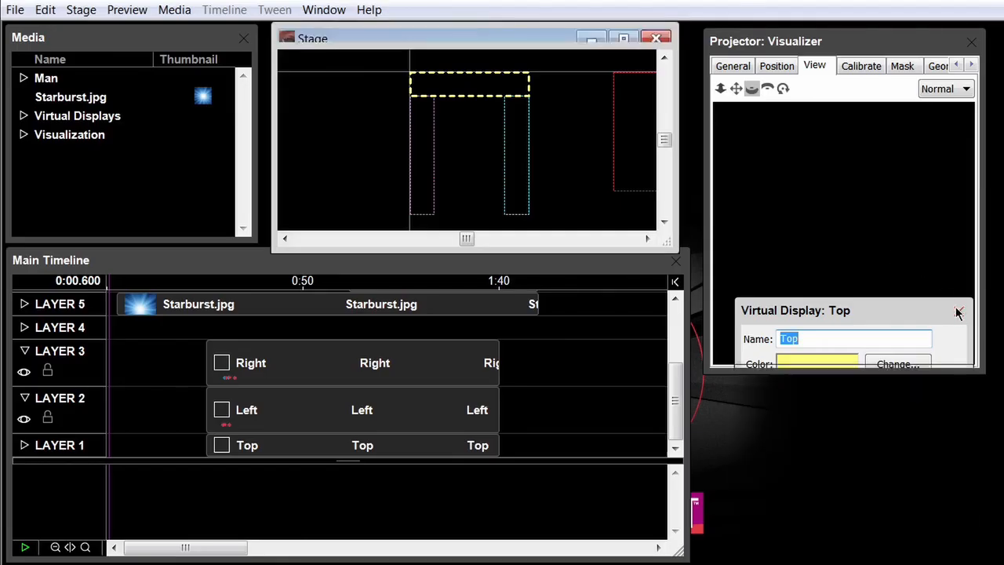
double_click(421, 123)
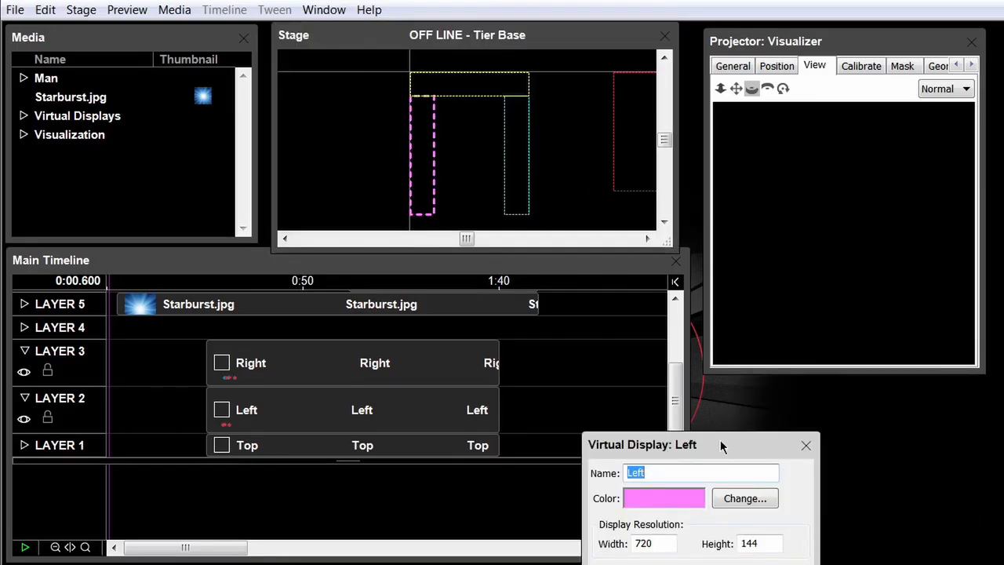
drag(720, 439, 695, 266)
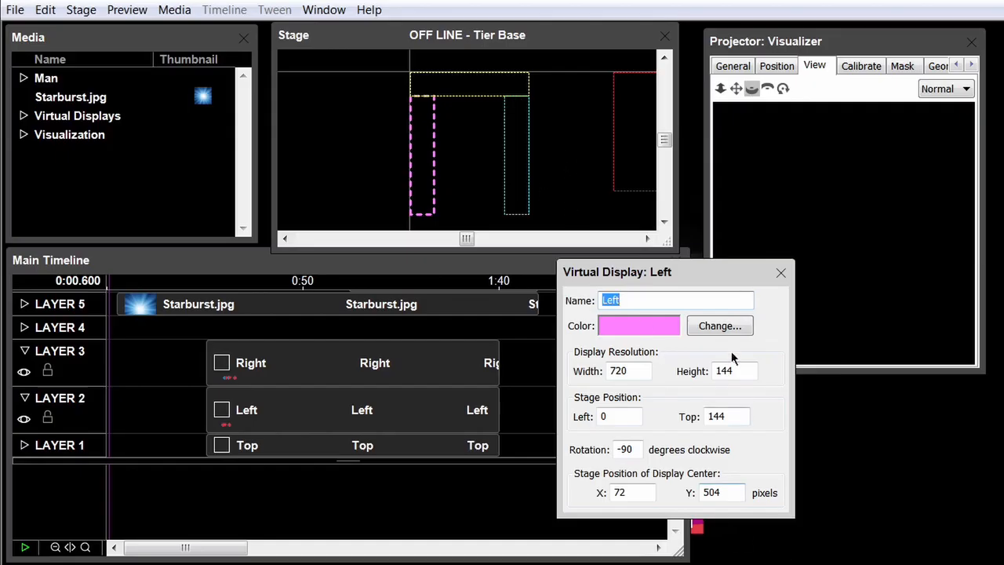
click(781, 273)
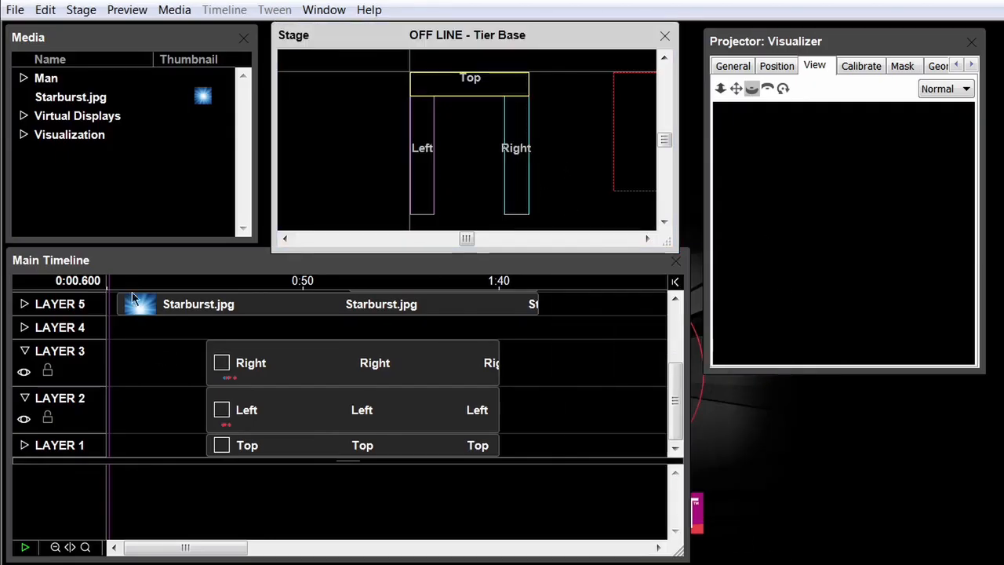
Play the timeline from 0:03.800 and mask the stage preview by displays.
click(121, 285)
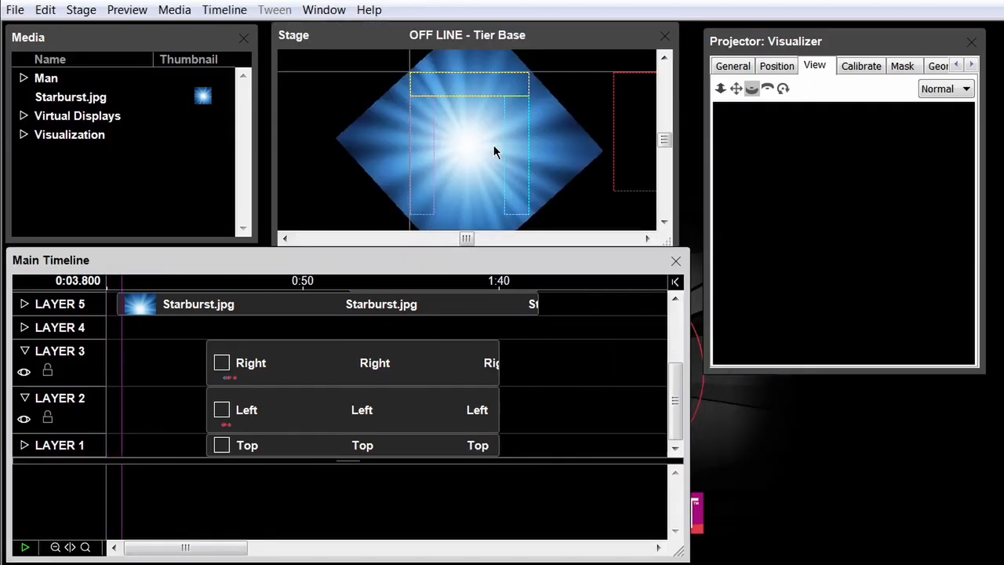
click(26, 548)
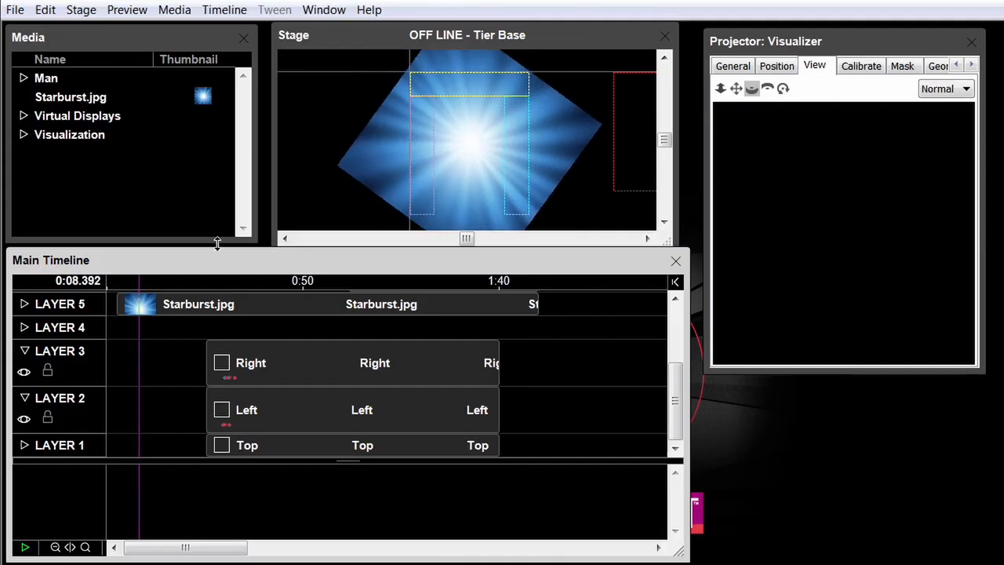
click(82, 9)
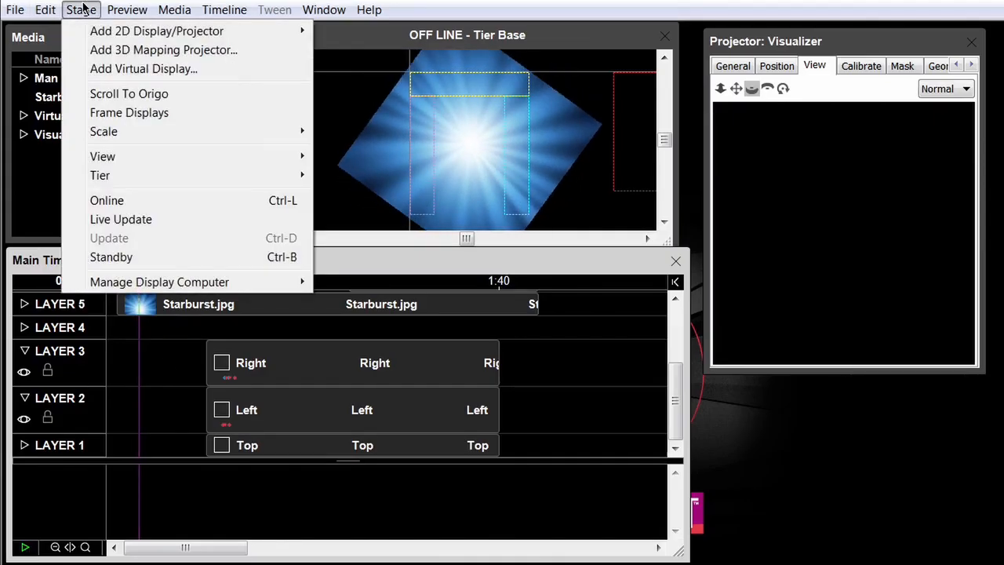
mouse_move(112, 6)
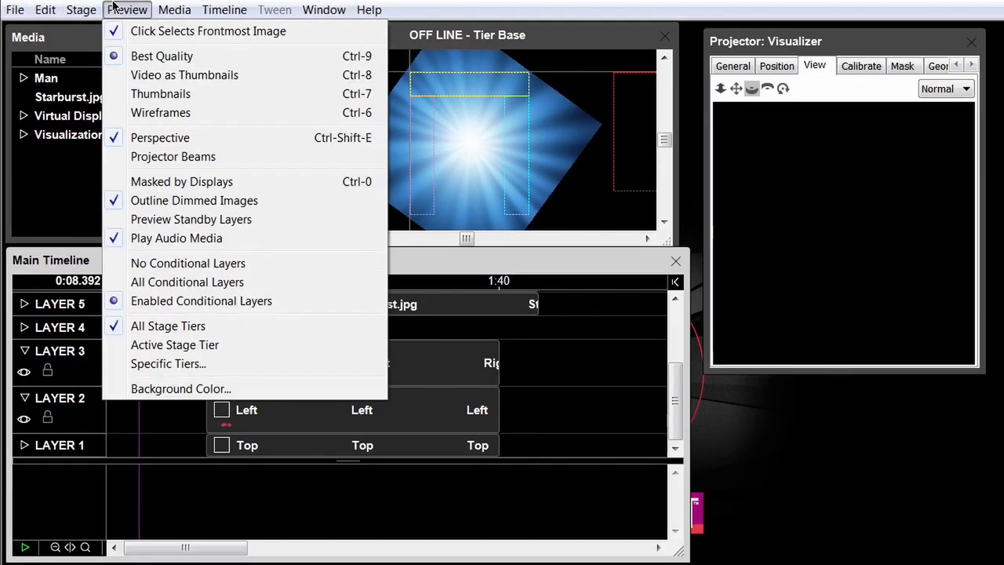
click(198, 182)
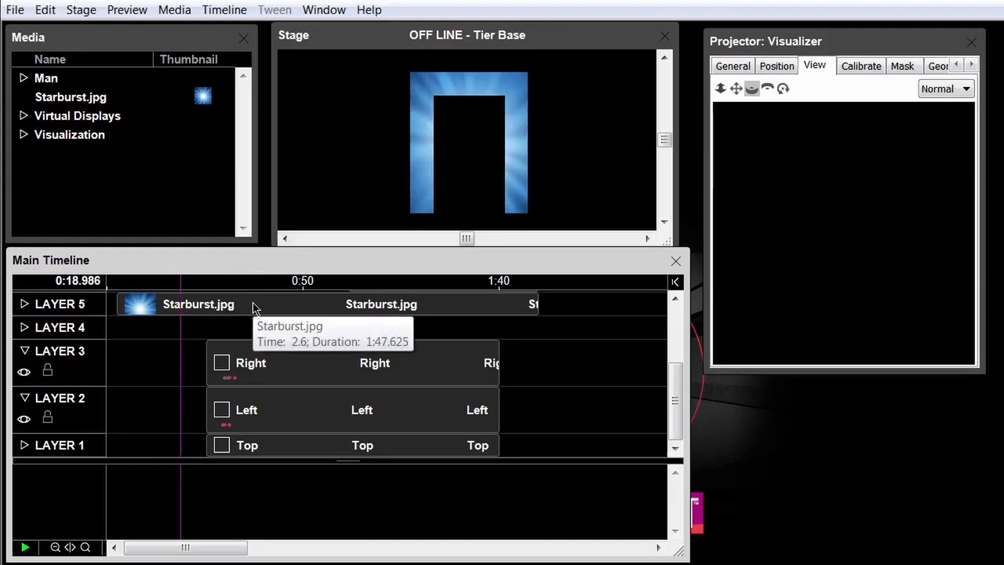
Move the timeline position to 0:09.000 and turn off masking of the preview by displays.
click(142, 284)
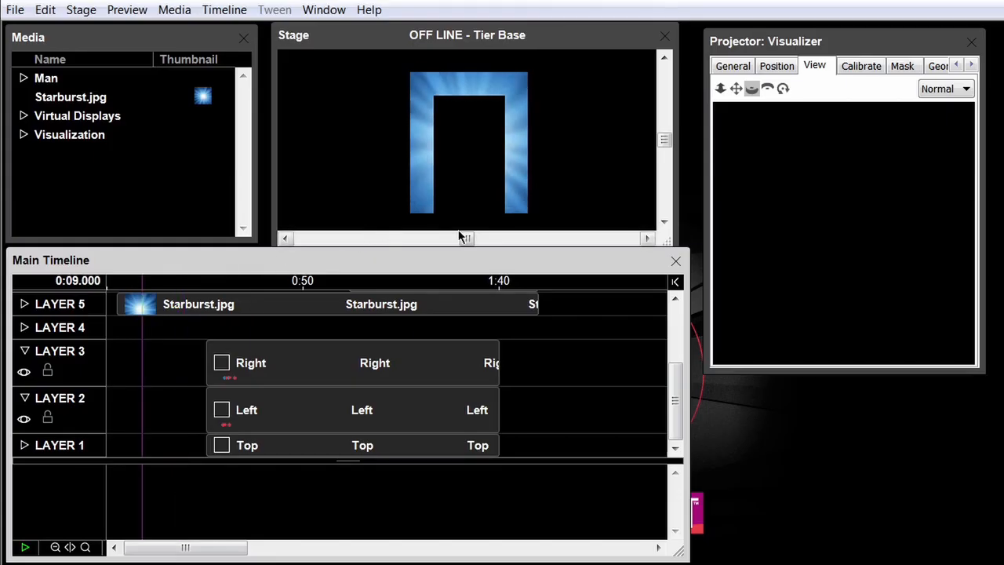
click(138, 11)
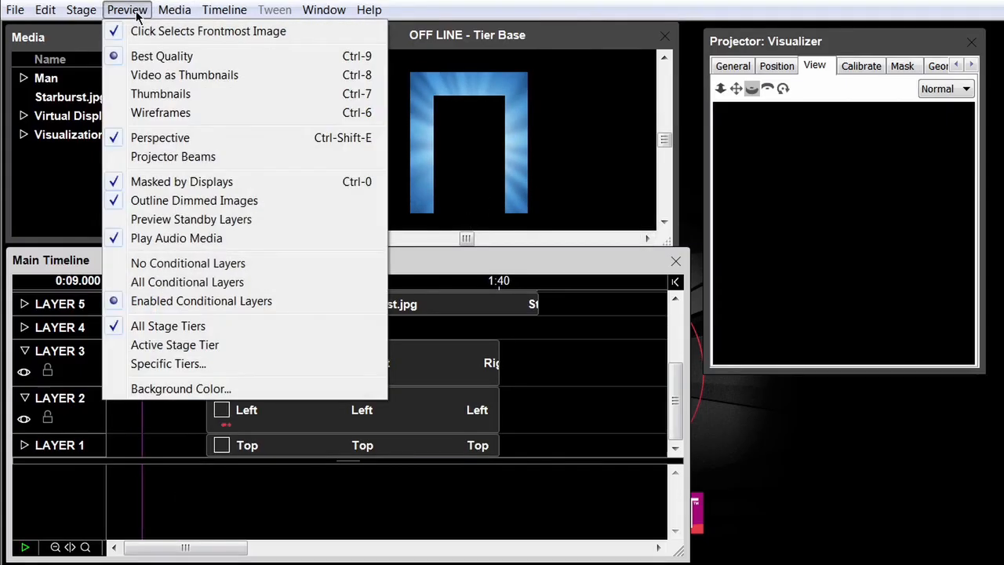
click(206, 183)
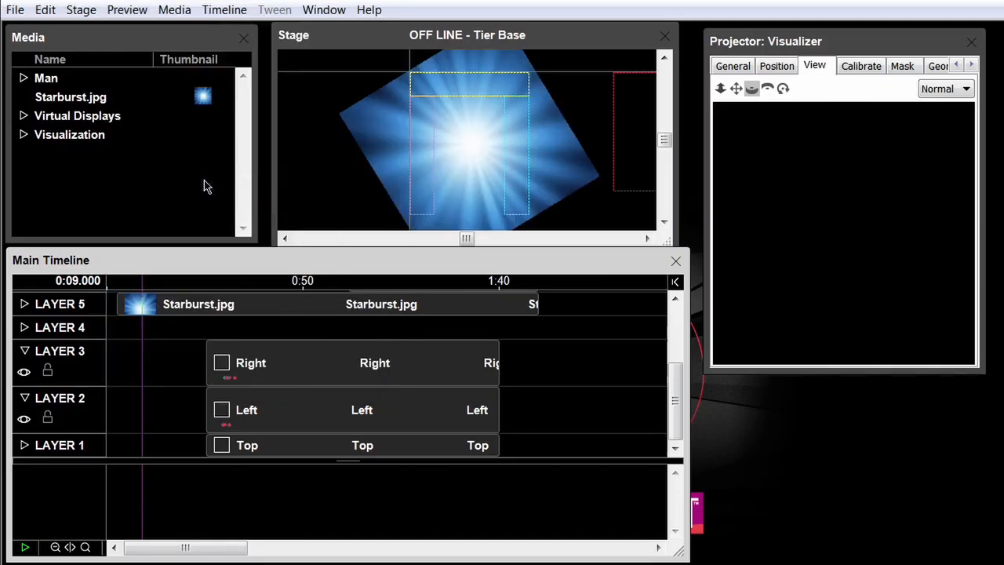
Switch the stage to the Output tier, which holds the Real Display.
click(647, 239)
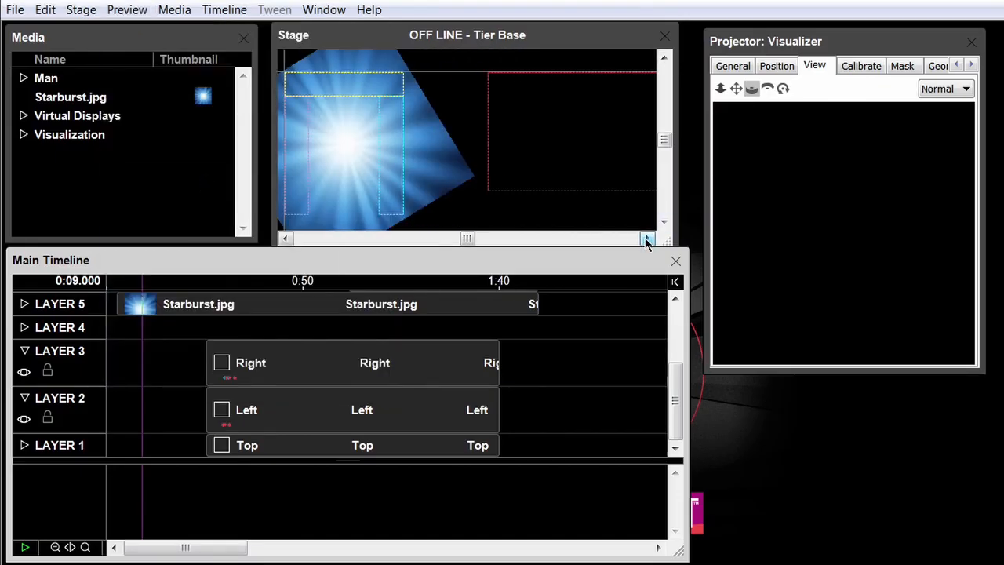
click(609, 38)
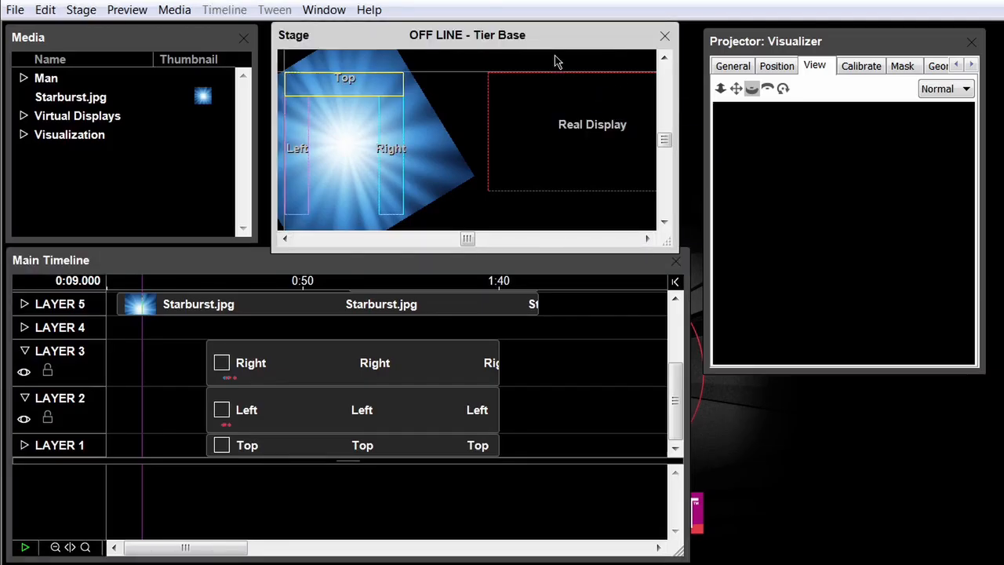
click(80, 9)
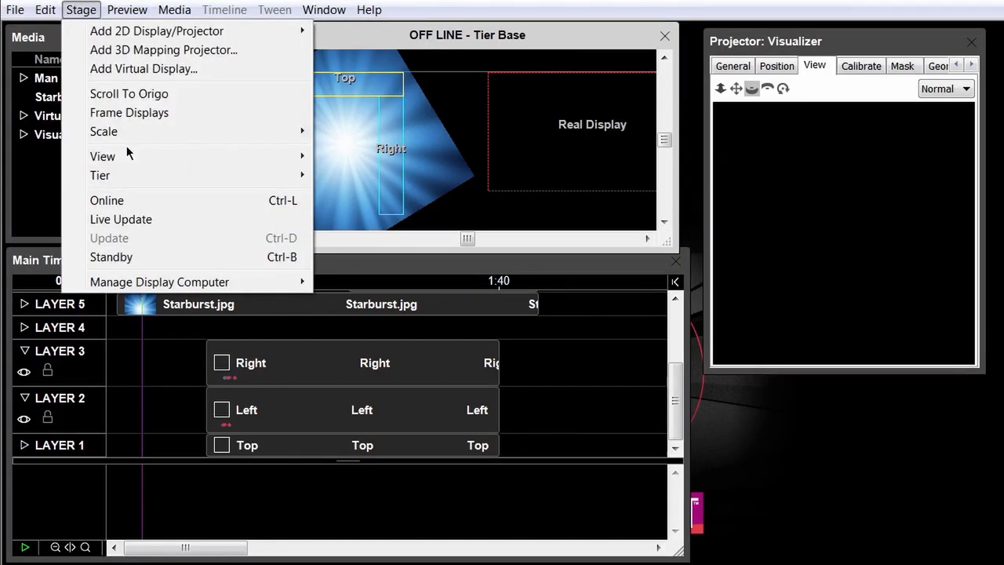
mouse_move(123, 175)
click(396, 195)
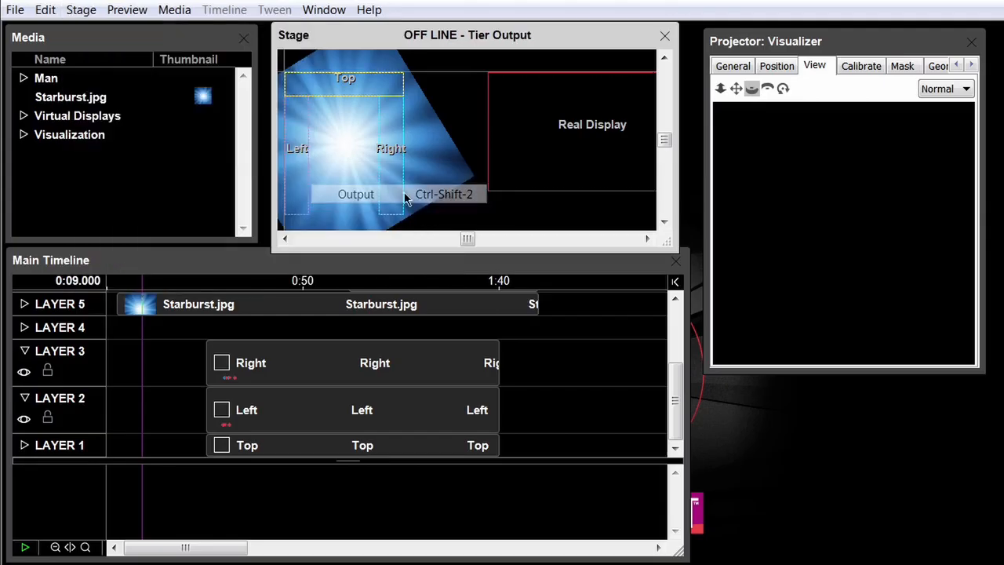
Review the general settings of the Real Display, including its resolution and stage position.
double_click(549, 112)
drag(682, 382, 633, 129)
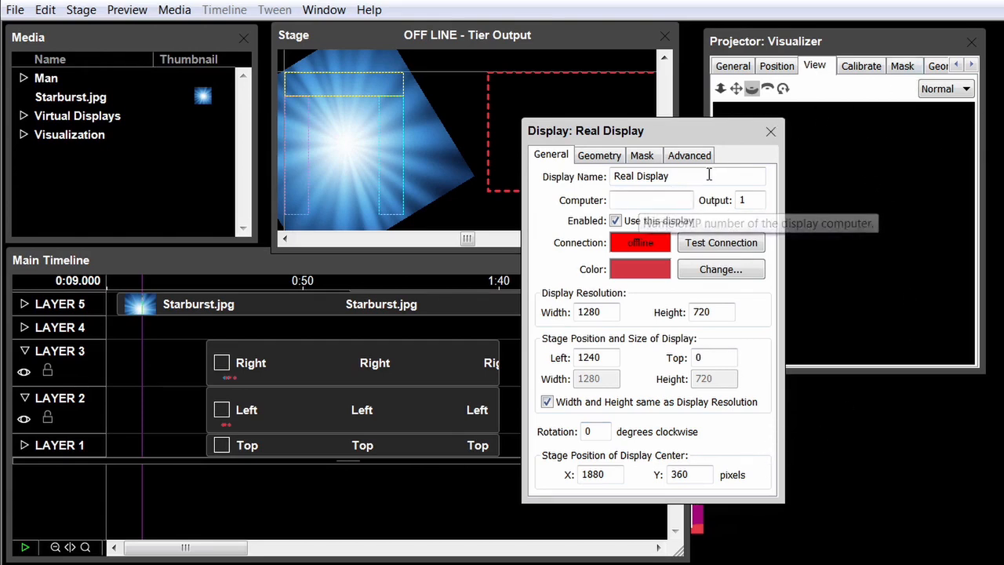
click(770, 132)
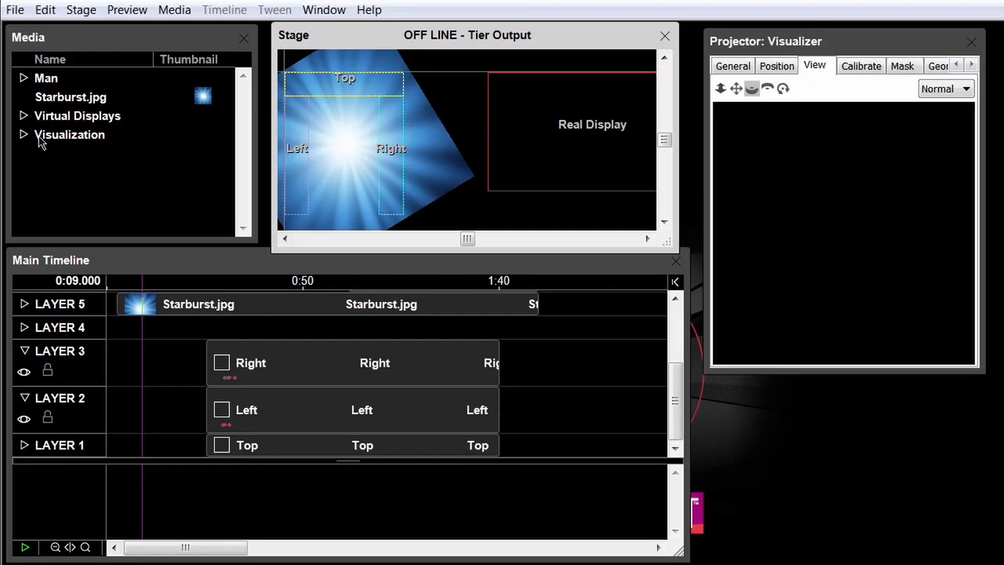
Expand the Virtual Displays folder and place the Left virtual display inside the Real Display as a cue on Layer 4 at 0:09.
click(24, 116)
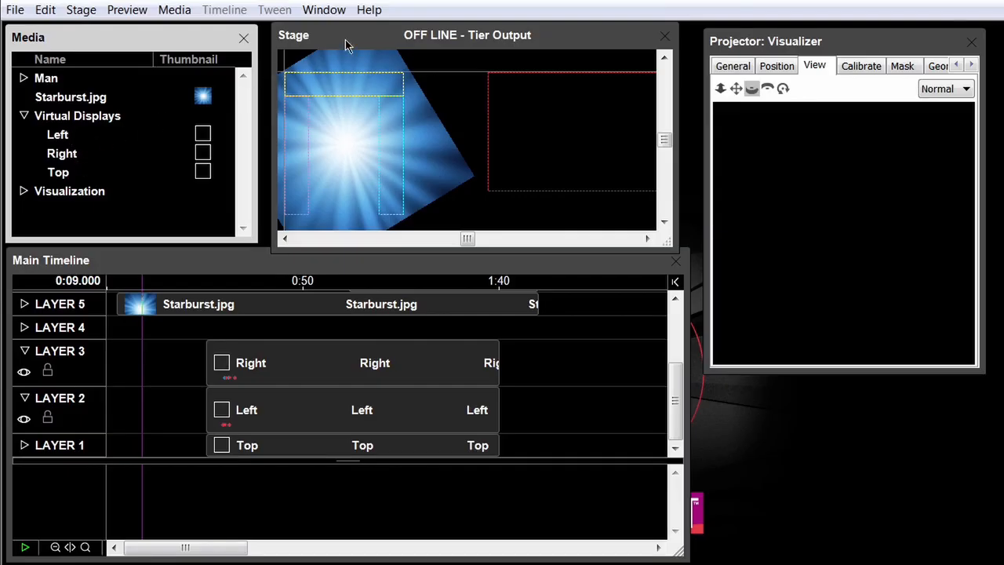
click(377, 74)
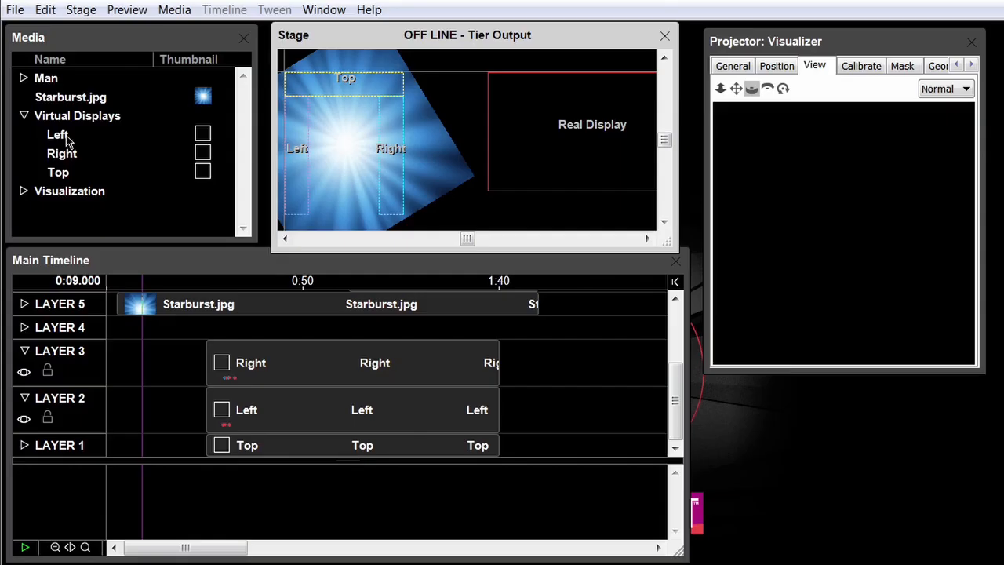
click(82, 329)
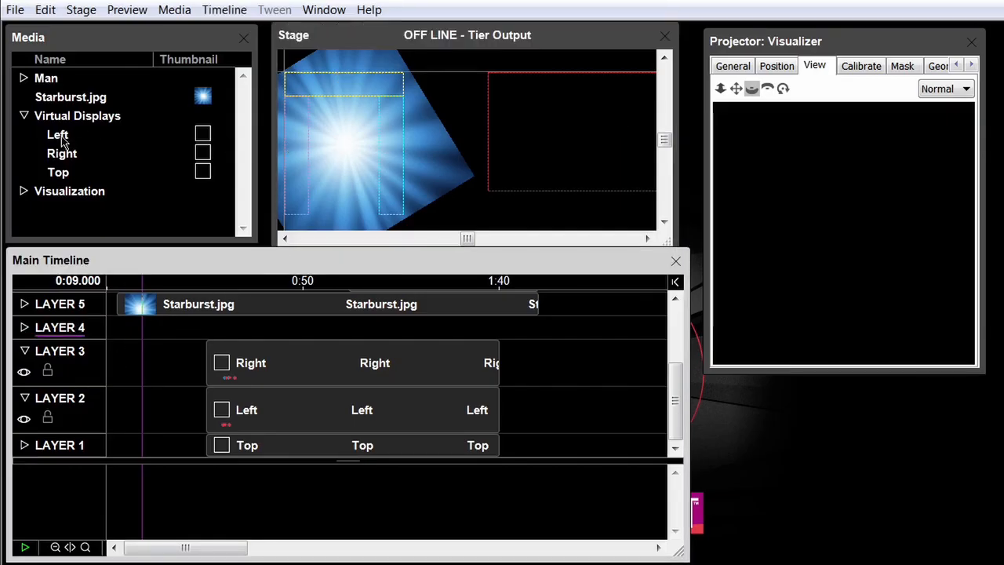
drag(64, 140, 481, 136)
drag(559, 139, 552, 122)
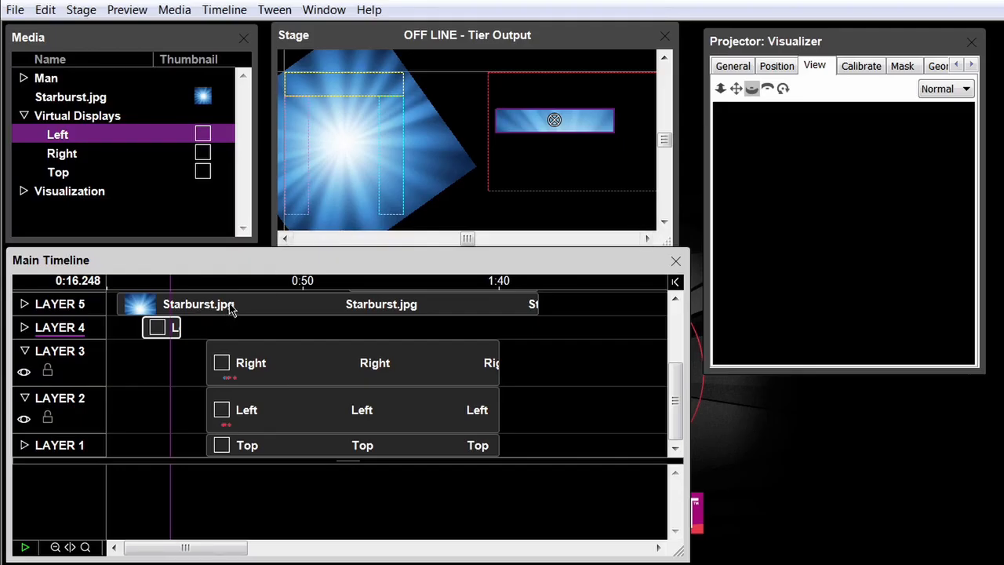
Inspect the Right cue on Layer 3 and its position within the Real Display, leaving it deselected.
click(232, 358)
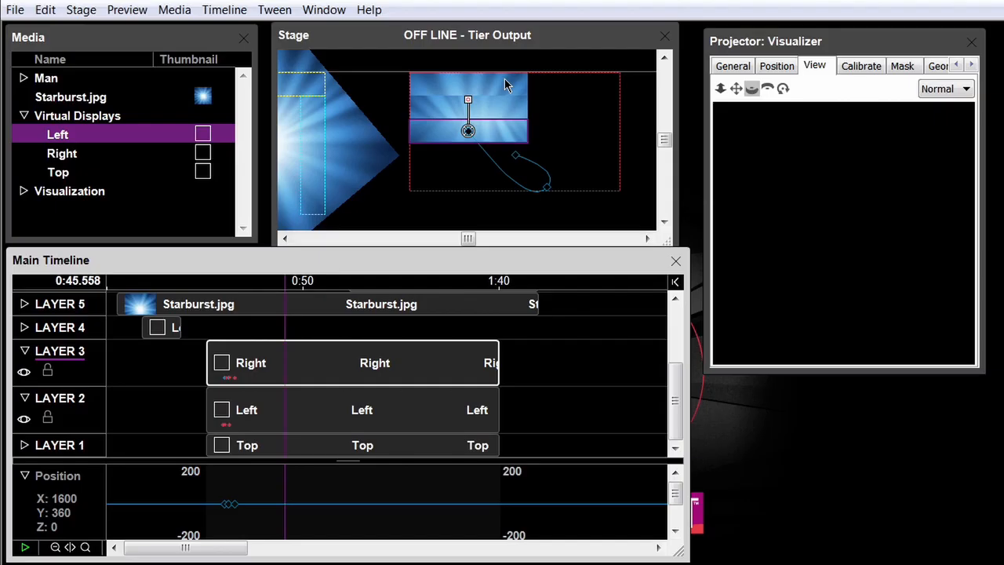
click(564, 367)
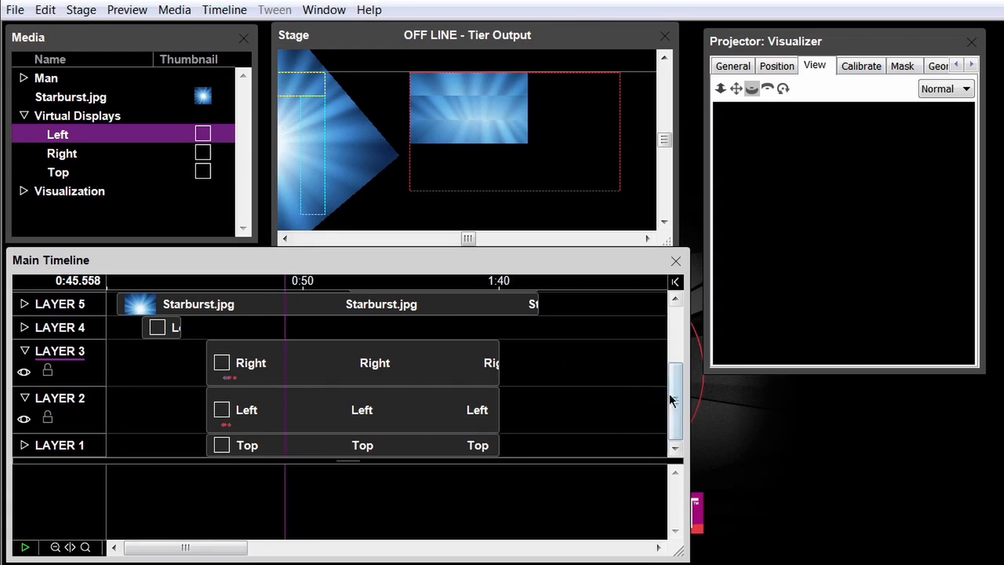
Go to 1:03.400 on the timeline and examine the human figure and LED wall module on the stage.
scroll(673, 366, up, 3)
scroll(674, 367, up, 2)
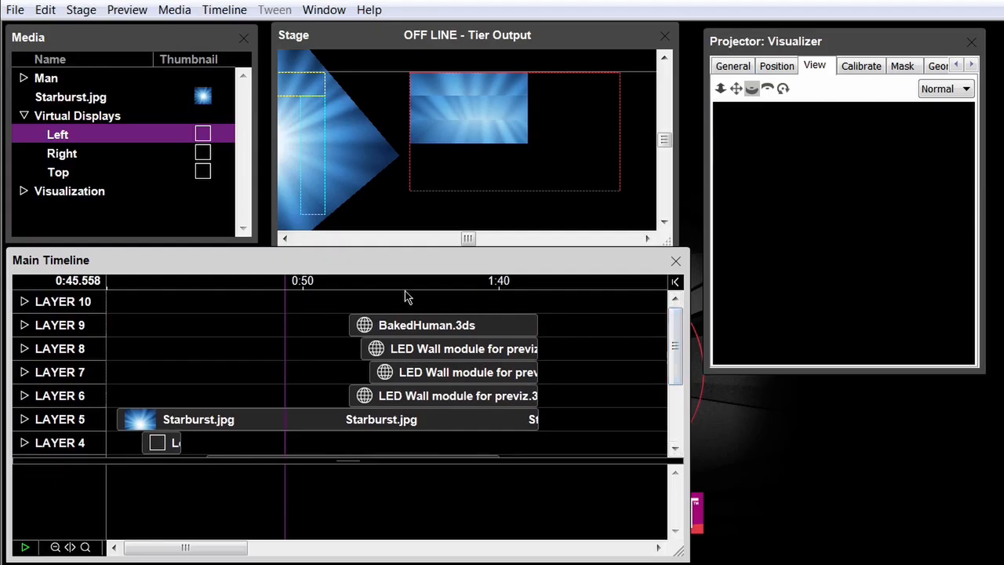
click(356, 287)
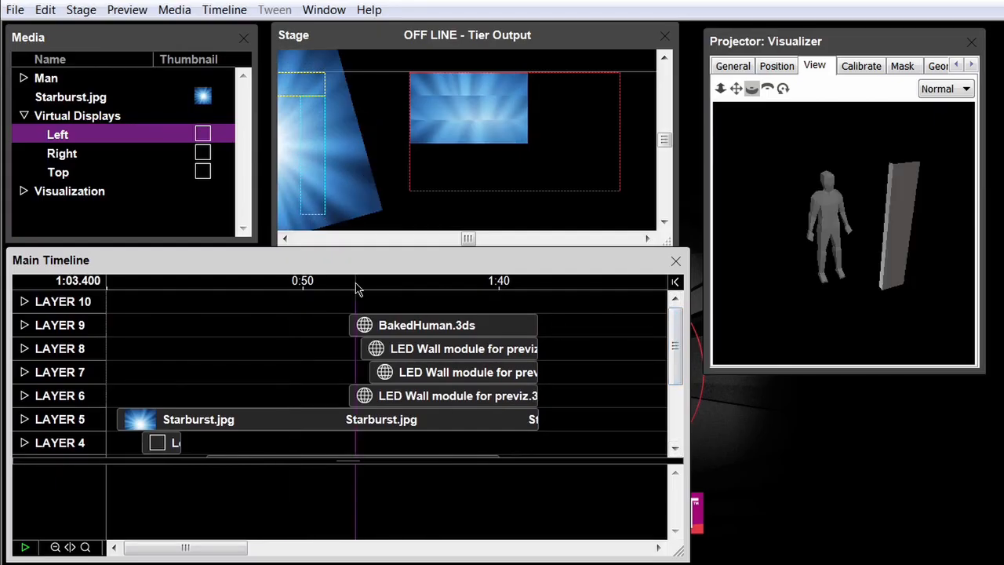
click(647, 238)
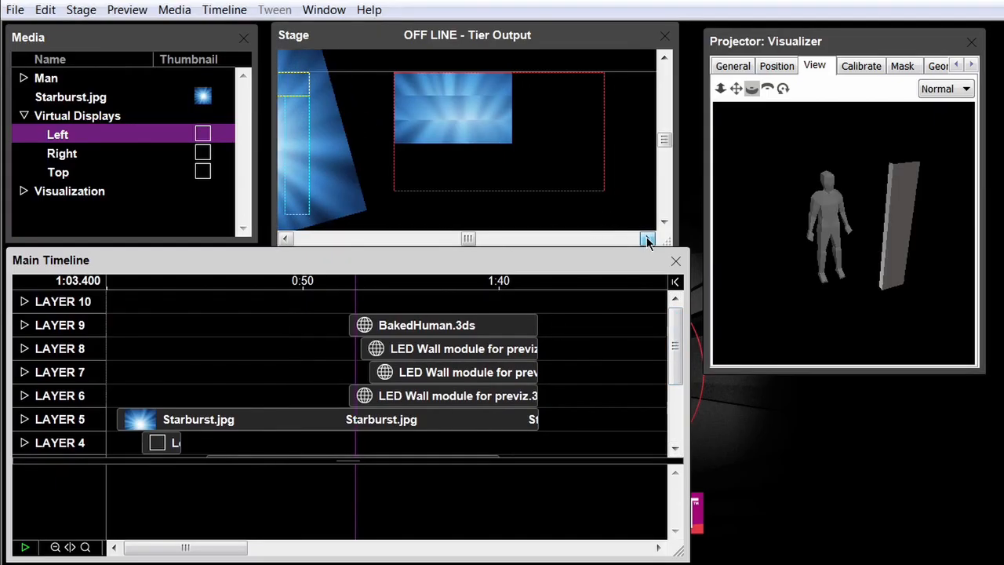
drag(647, 239, 648, 239)
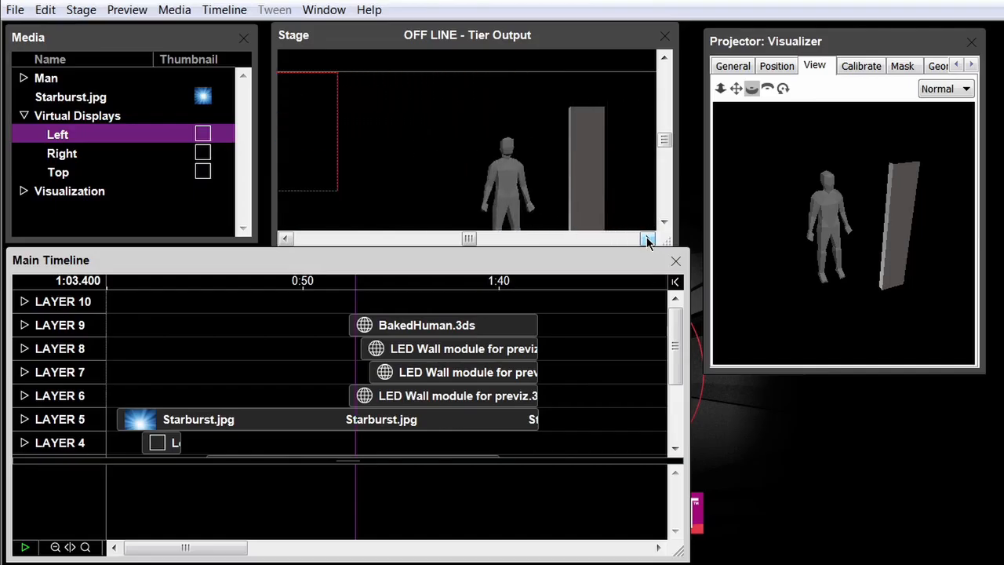
ctrl+alt+click(573, 173)
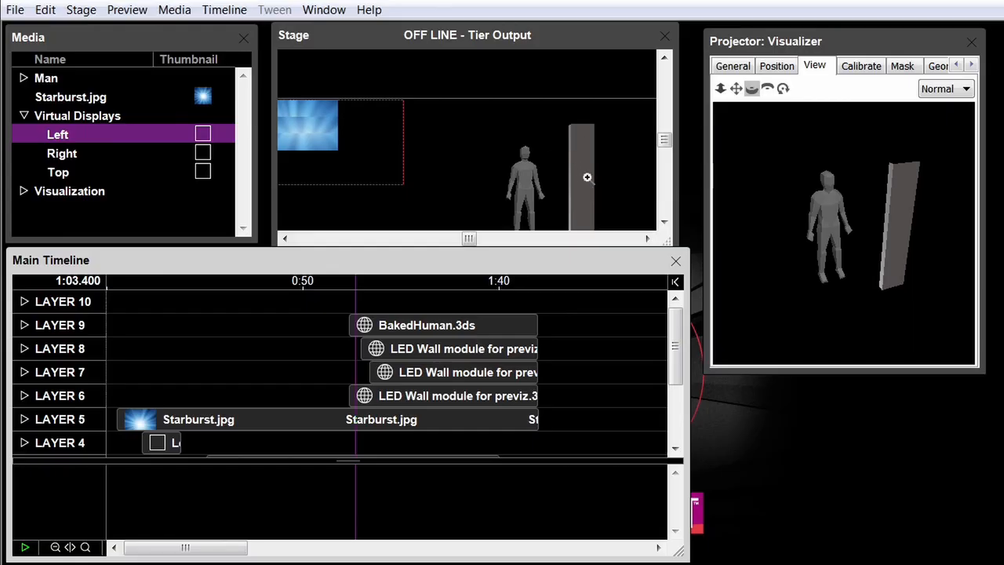
drag(578, 177, 543, 142)
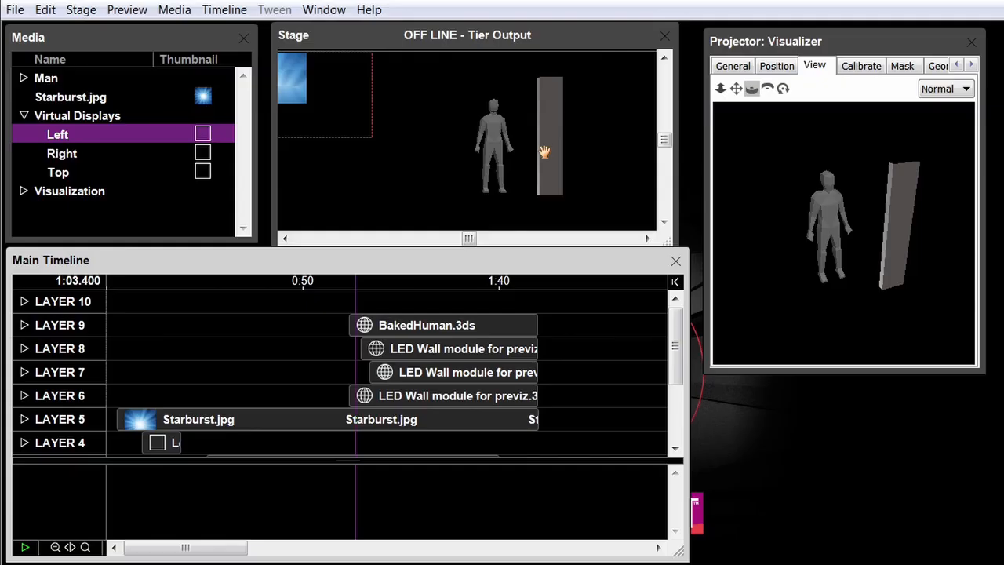
drag(541, 146, 544, 162)
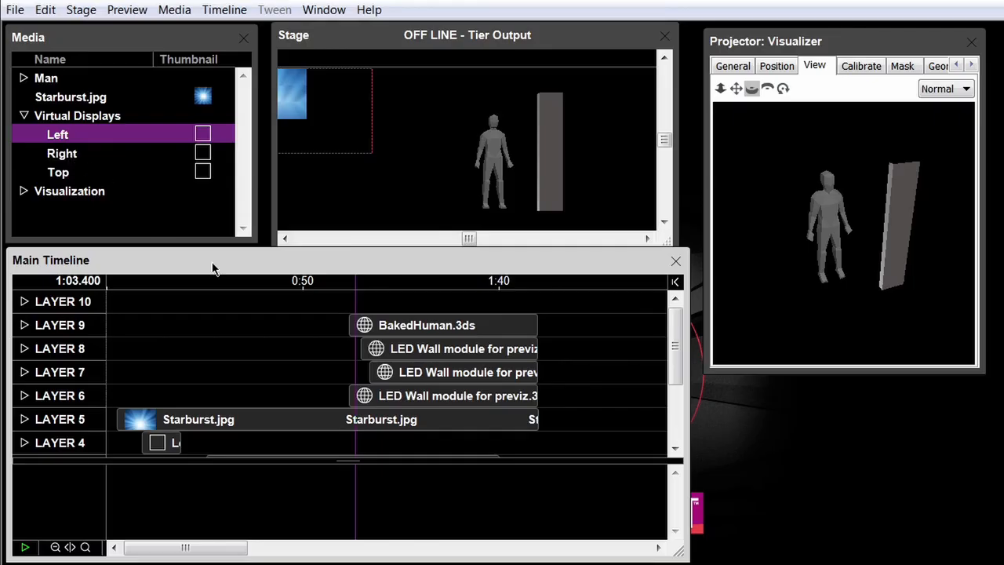
Apply the Right virtual display as the texture of the LED Wall module cue on Layer 6.
click(404, 400)
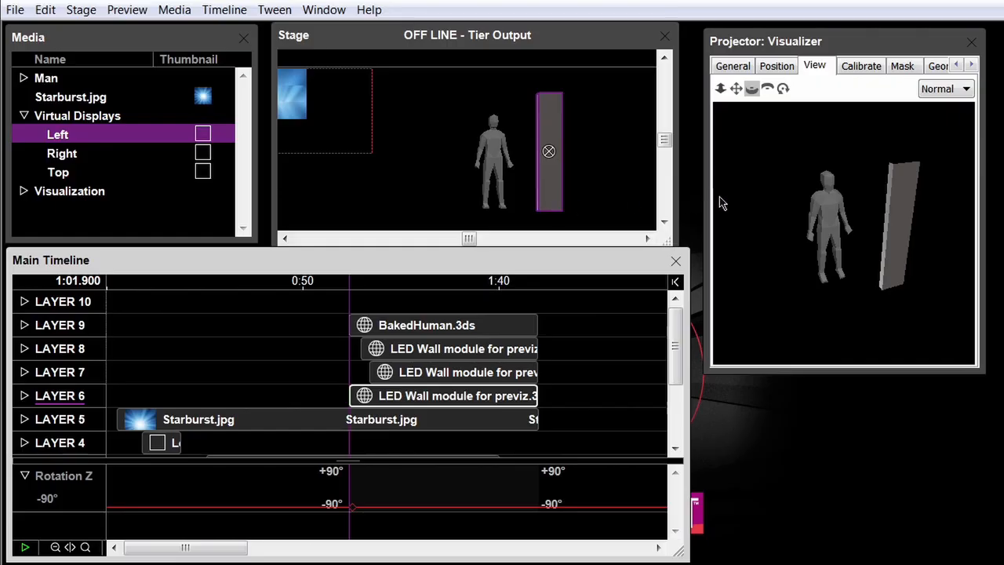
drag(755, 90, 742, 106)
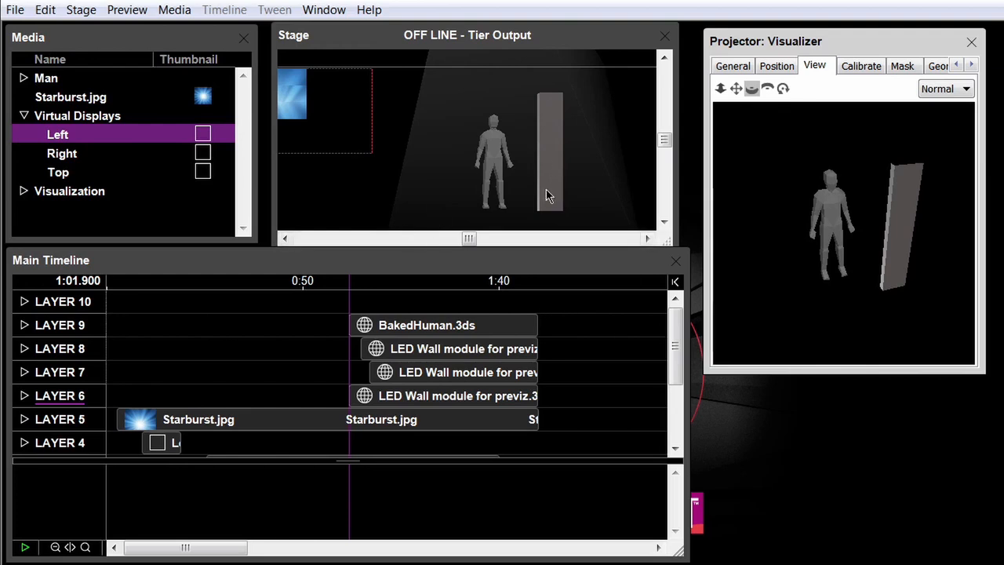
click(454, 395)
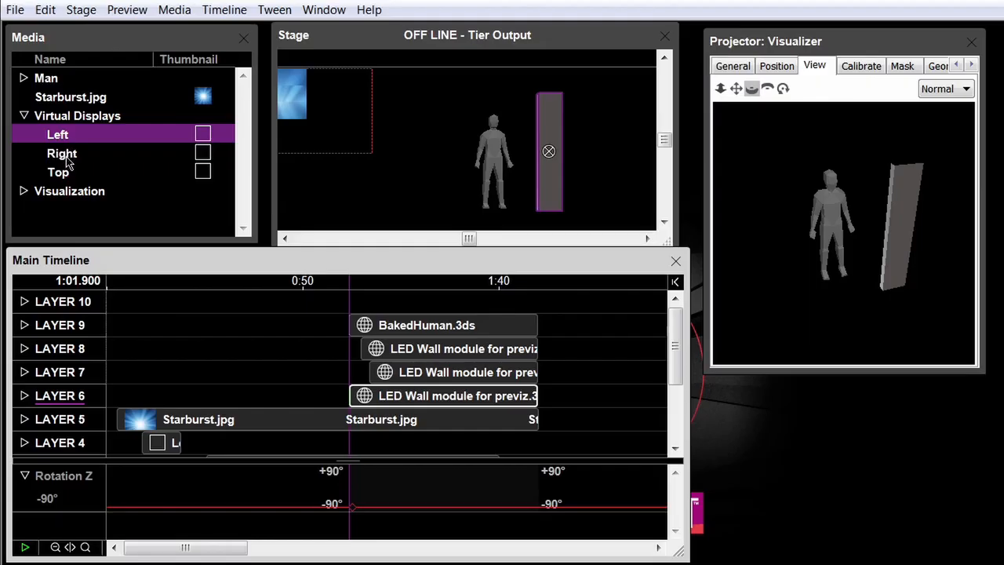
drag(69, 155, 554, 175)
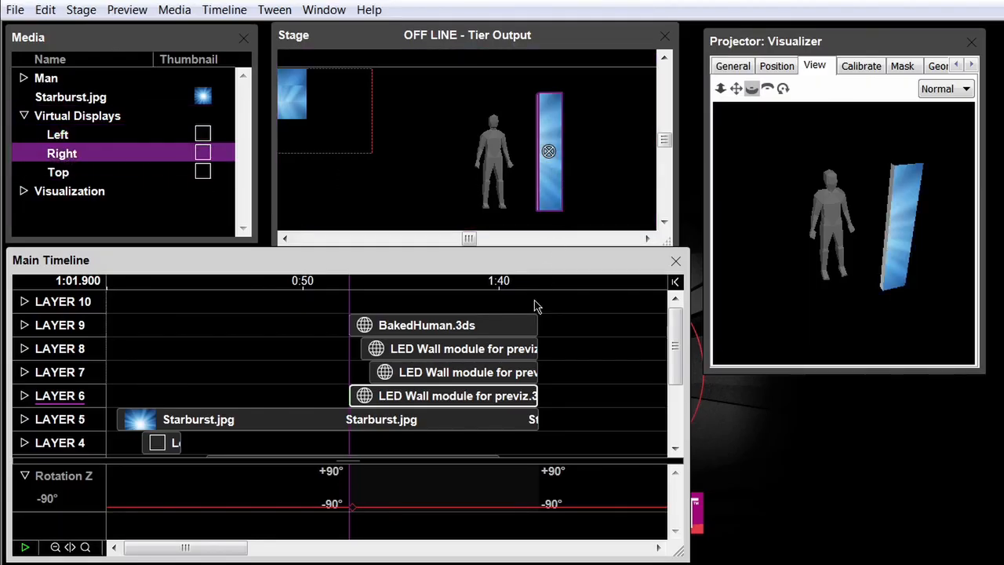
Play the timeline and inspect the LED wall arch around the human figure from another angle in the Visualizer.
click(287, 238)
click(287, 238)
click(286, 238)
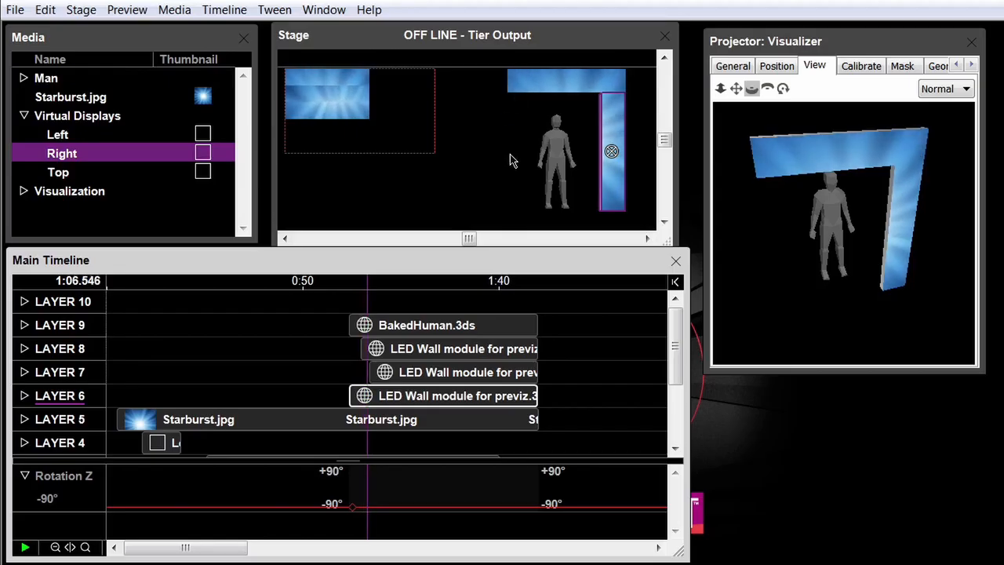
drag(754, 90, 782, 88)
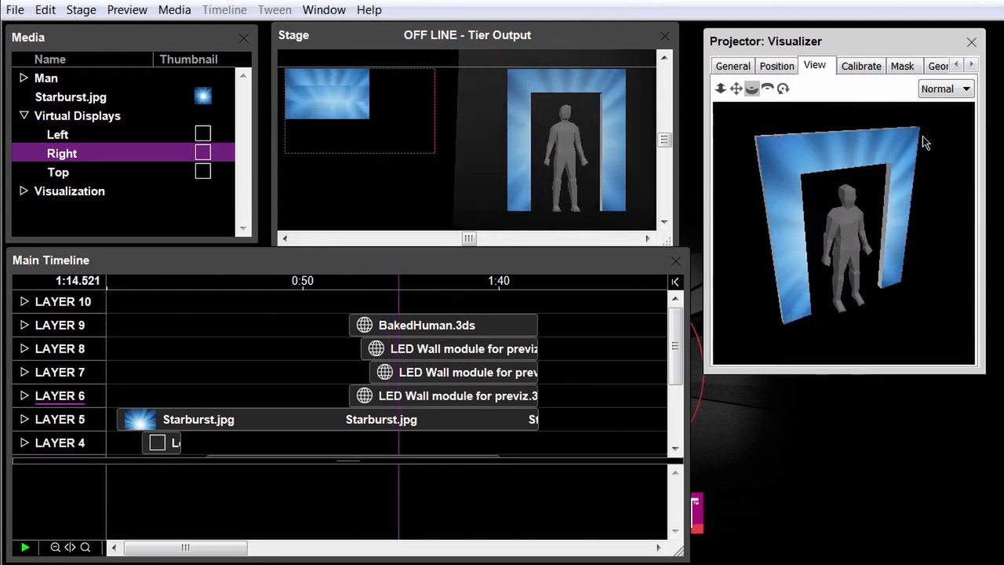